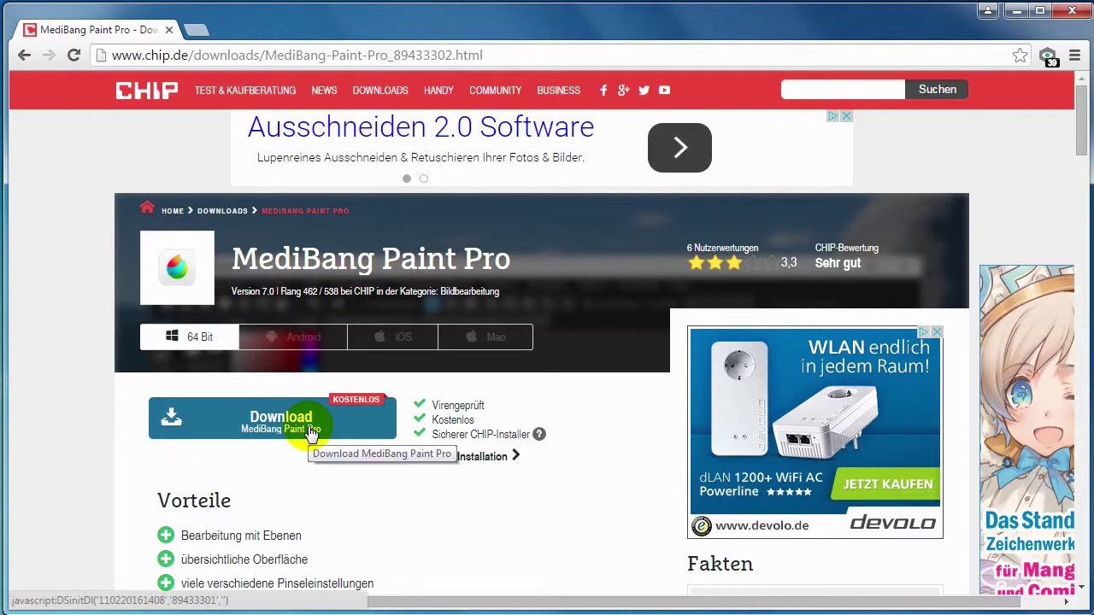
Download the MediBang Paint Pro installer from the CHIP page and show the downloaded file in its folder.
left_click(310, 427)
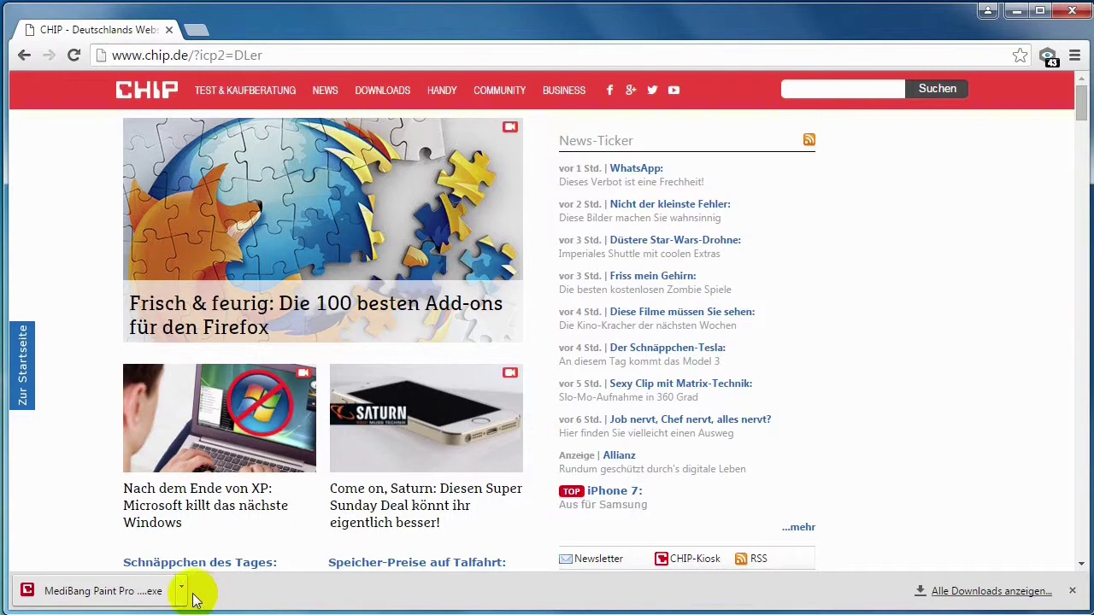
left_click(180, 591)
left_click(269, 549)
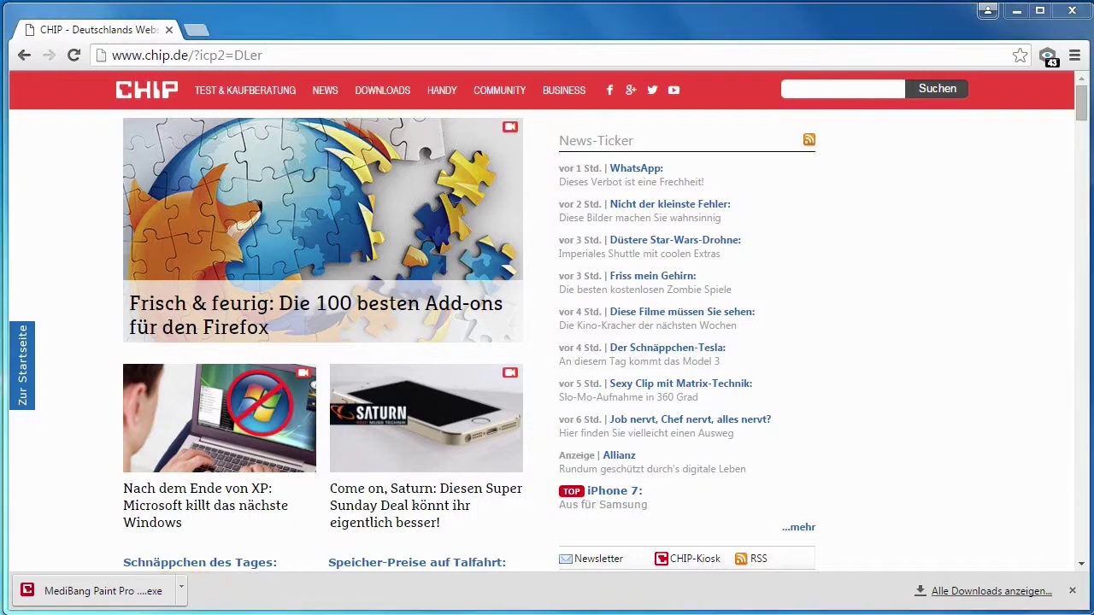
mouse_move(484, 26)
left_mouse_down()
mouse_move(488, 42)
mouse_move(488, 25)
left_mouse_up()
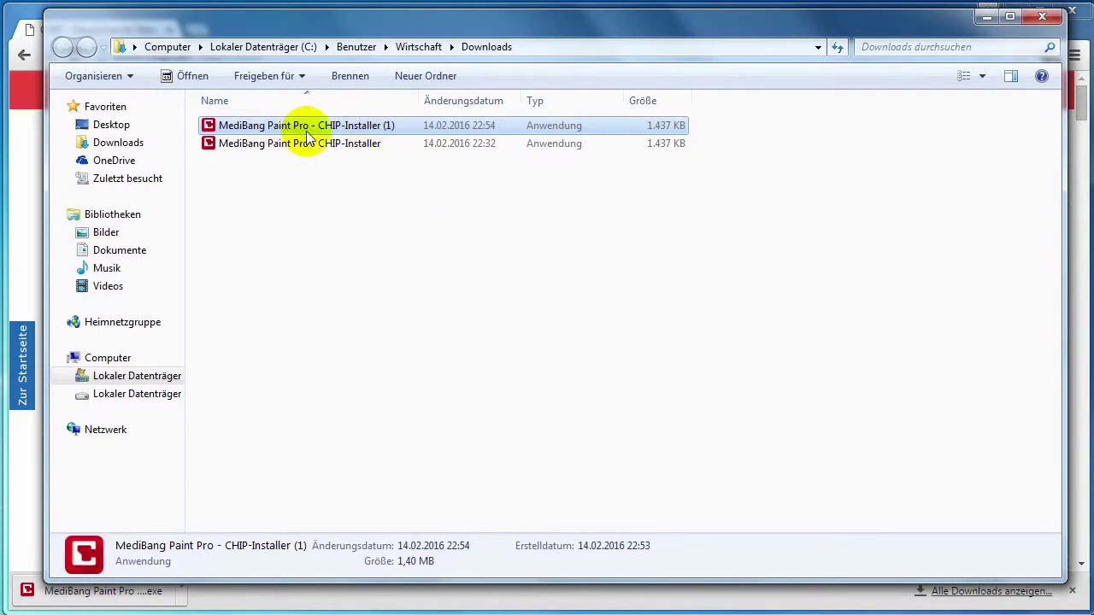
Run "MediBang Paint Pro - CHIP-Installer (1)", allow its execution and proceed past the welcome page.
double_click(387, 127)
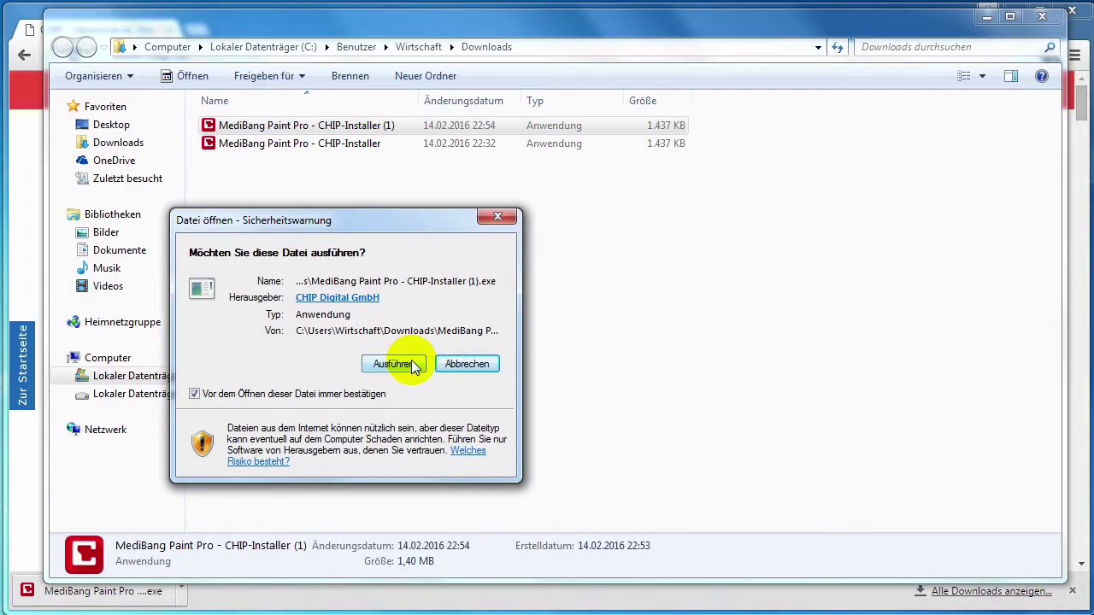
left_click(414, 366)
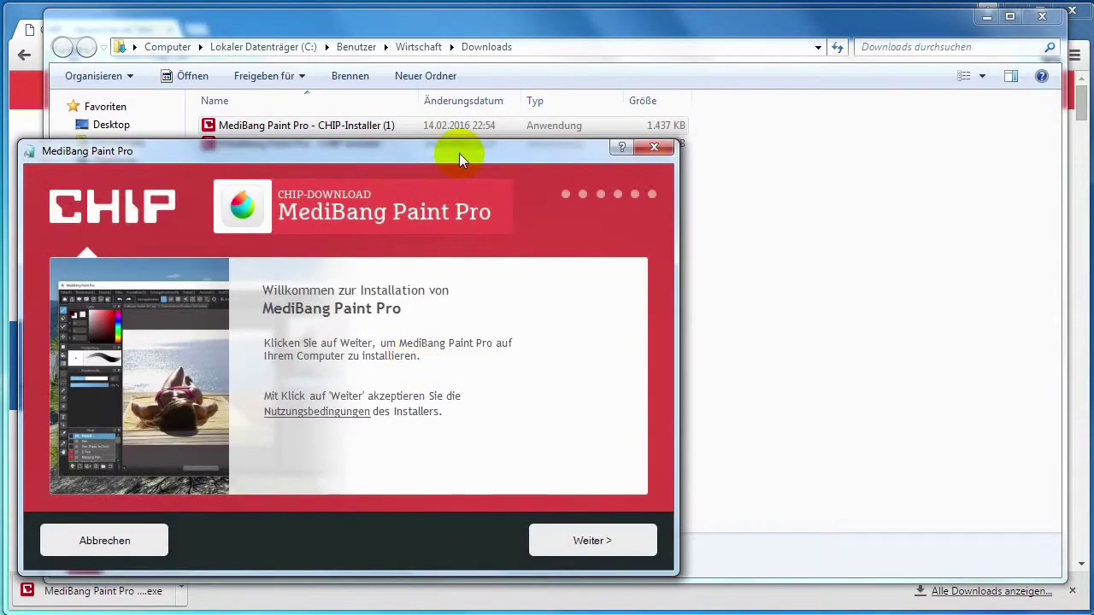
left_click_drag(459, 153, 649, 108)
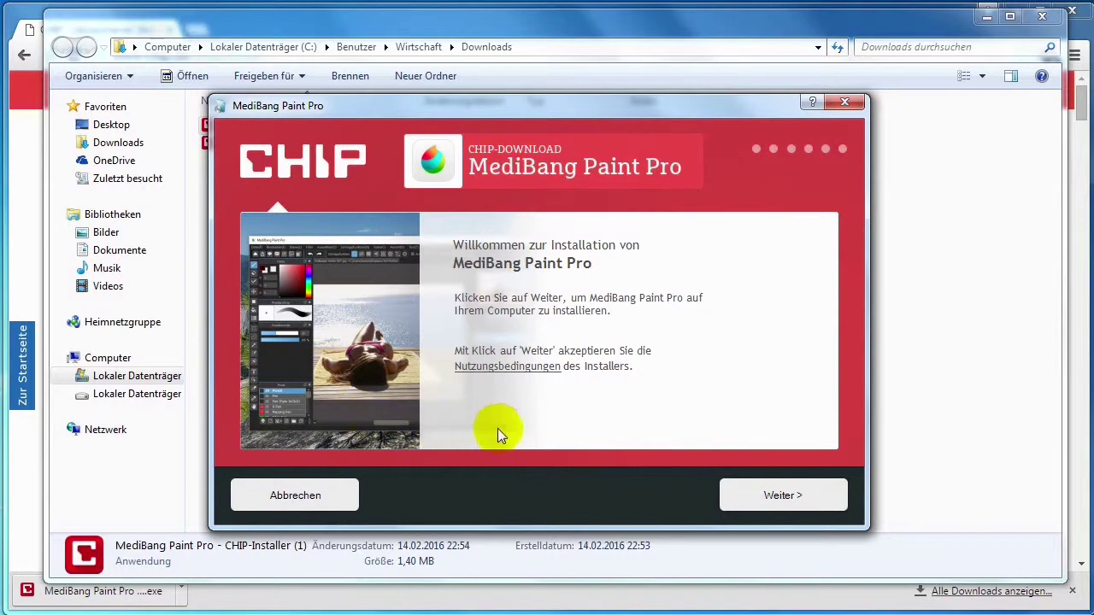
left_click(781, 499)
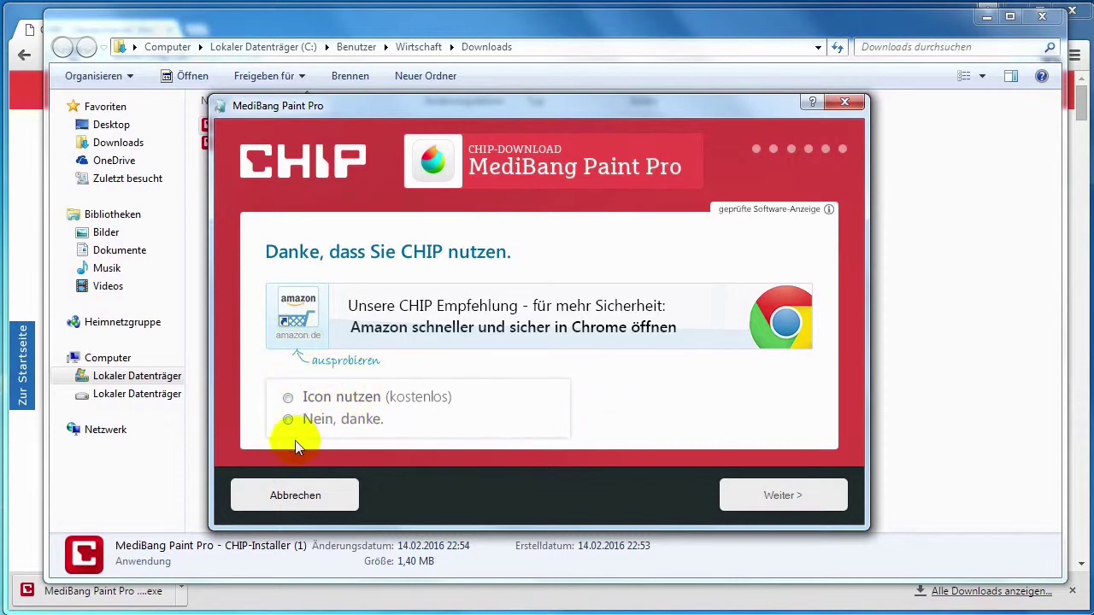
Decline the Amazon icon offer with "Nein, danke." and continue without the Goodgame Empire and OTTO add-ons.
left_click(288, 418)
left_click(781, 496)
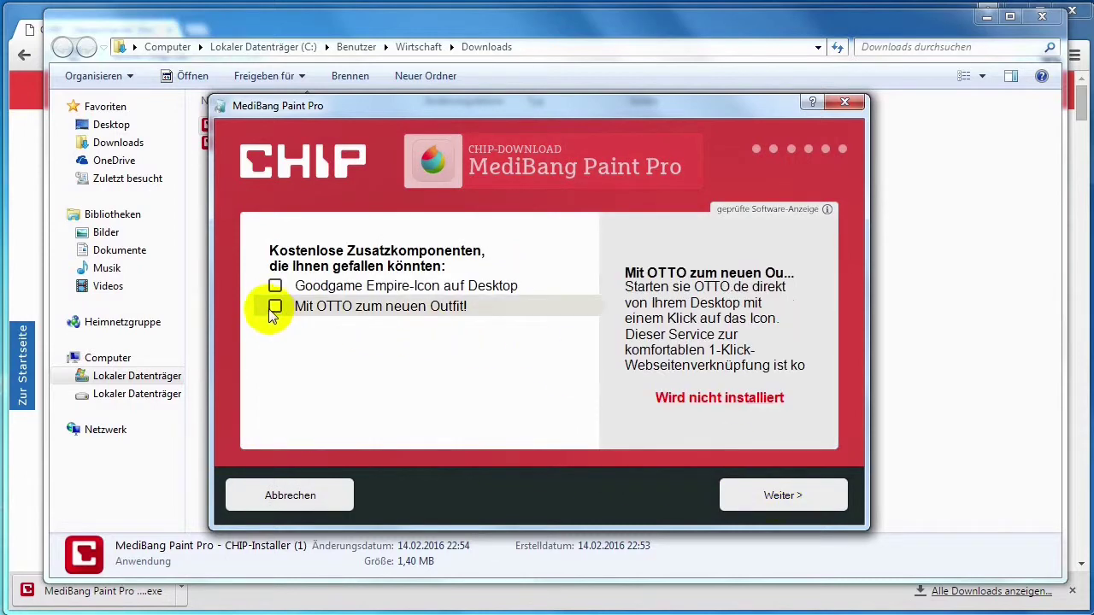
mouse_move(275, 308)
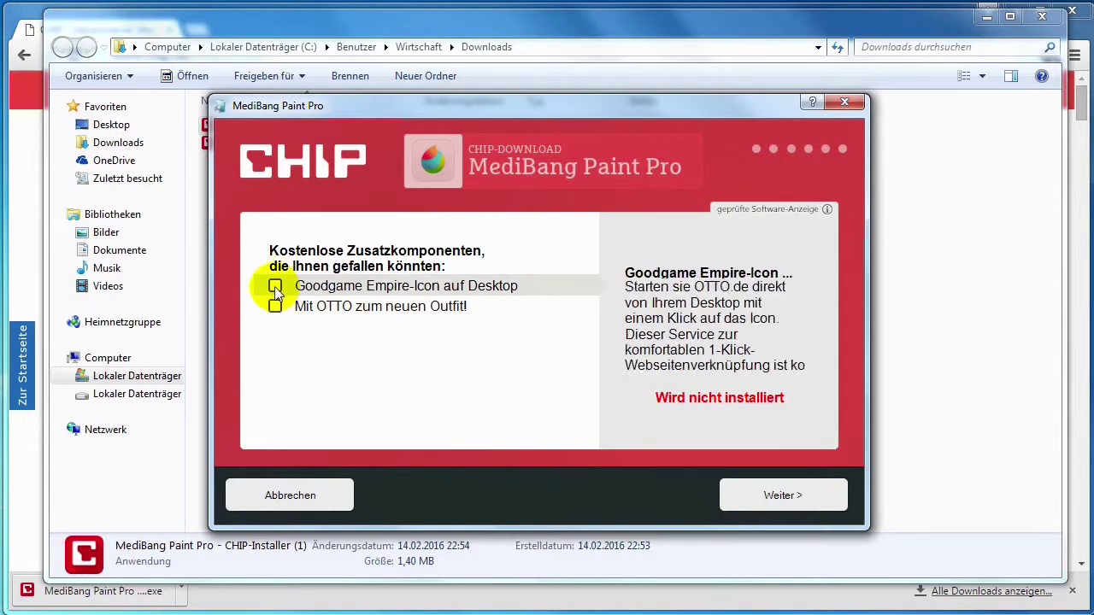
left_click(786, 501)
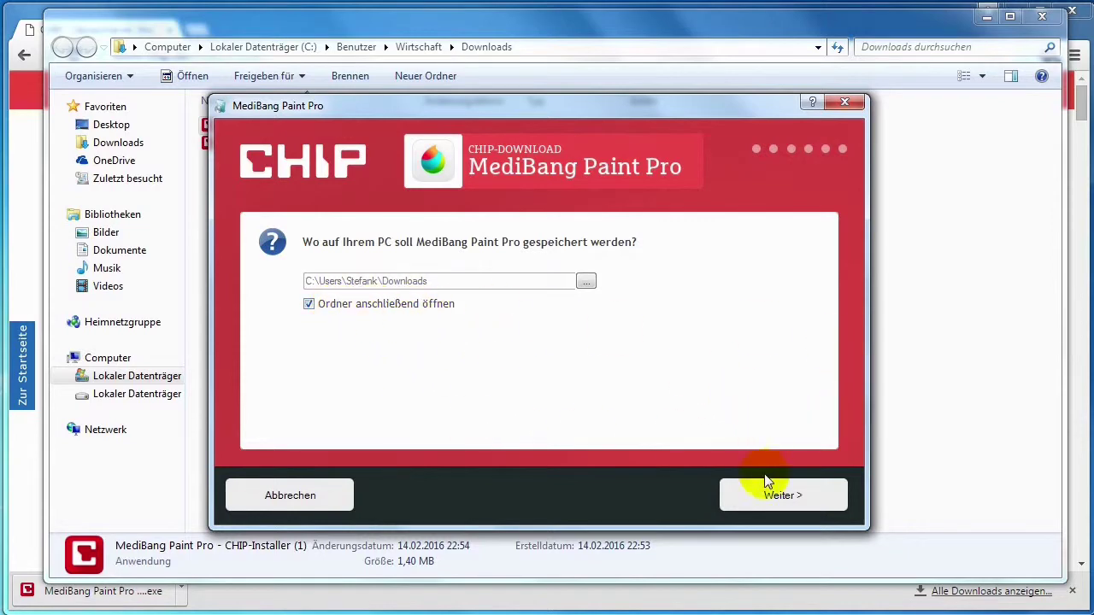
Download MediBang Paint Pro into the suggested Downloads folder and grant access to that folder.
left_click(771, 499)
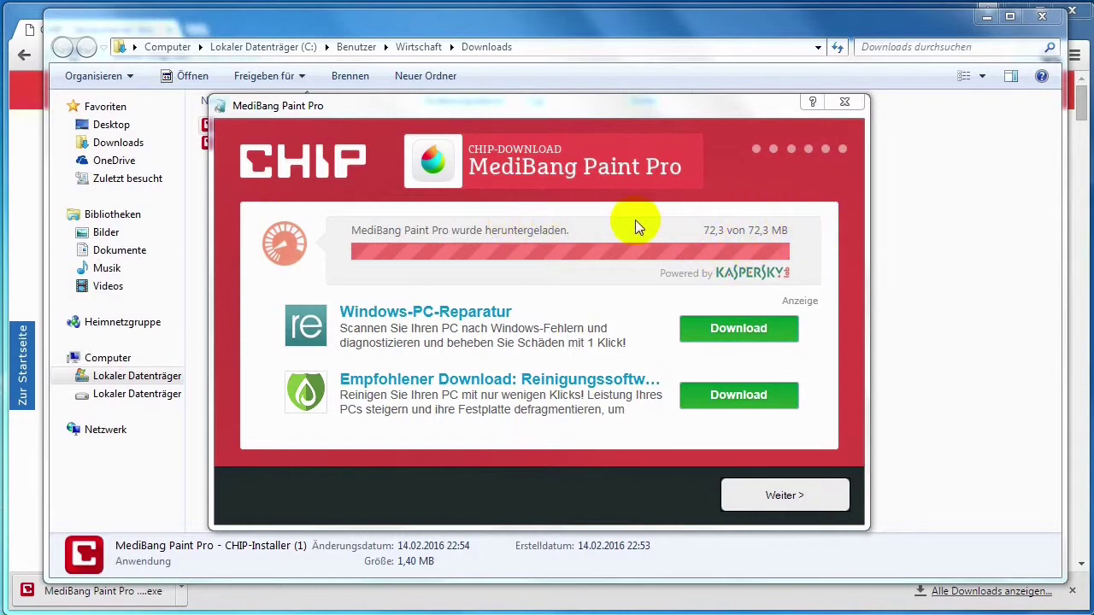
left_click(777, 495)
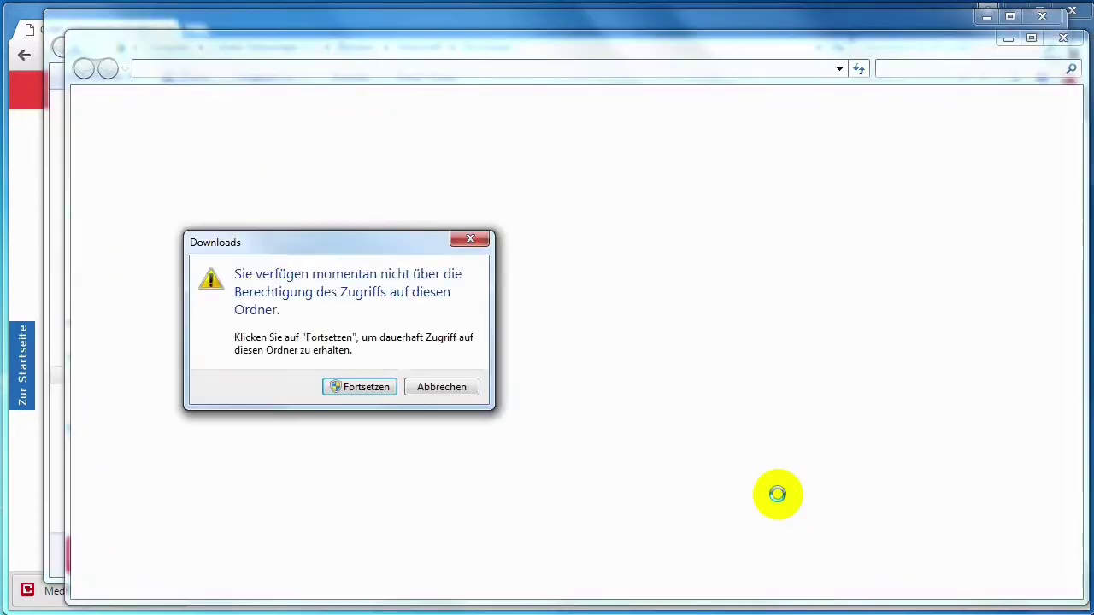
left_click(367, 389)
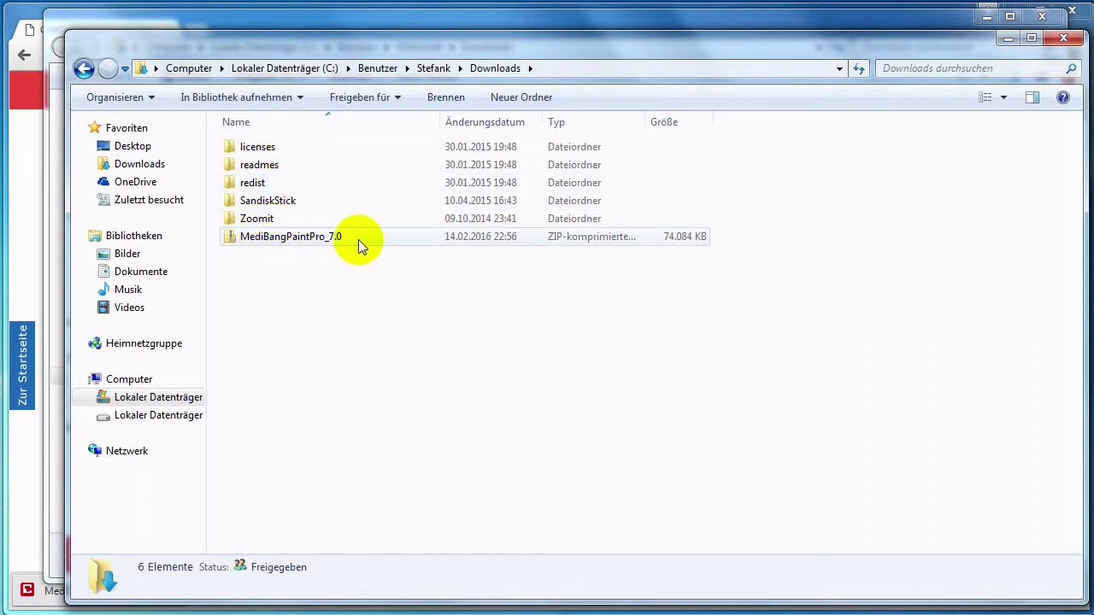
Open the MediBangPaintPro_7.0 archive and extract all its files to the suggested MediBangPaintPro_7.0 folder.
mouse_move(356, 239)
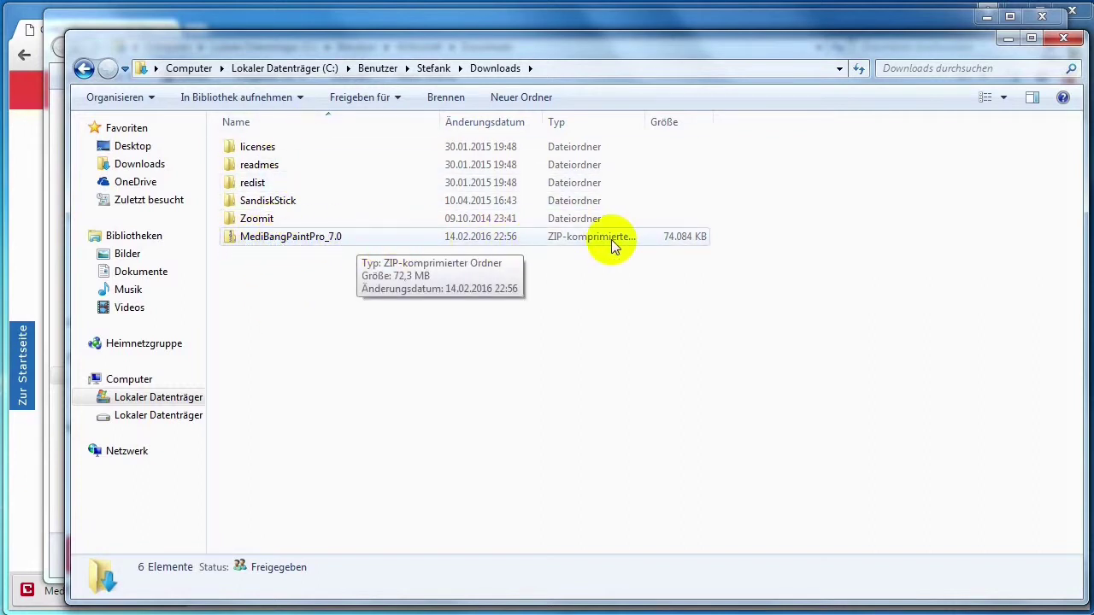
double_click(289, 237)
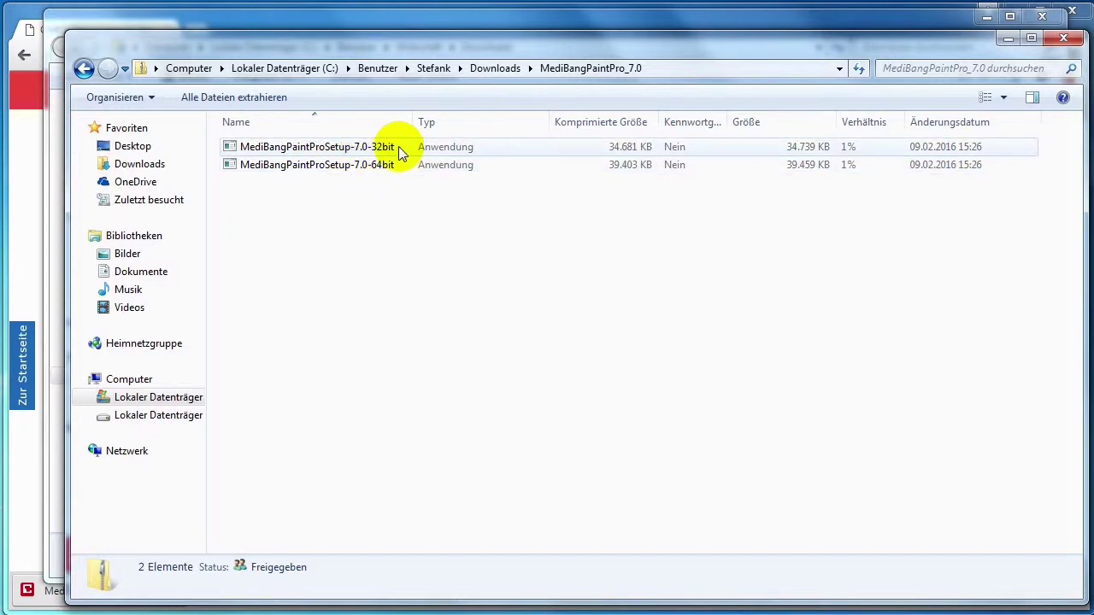
double_click(335, 150)
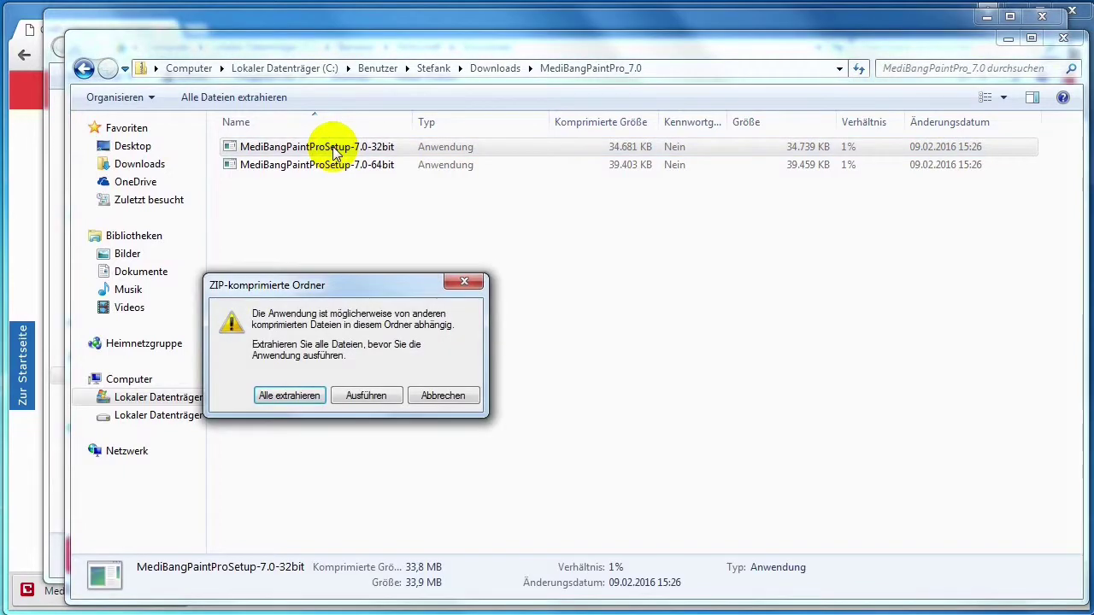
left_click(308, 395)
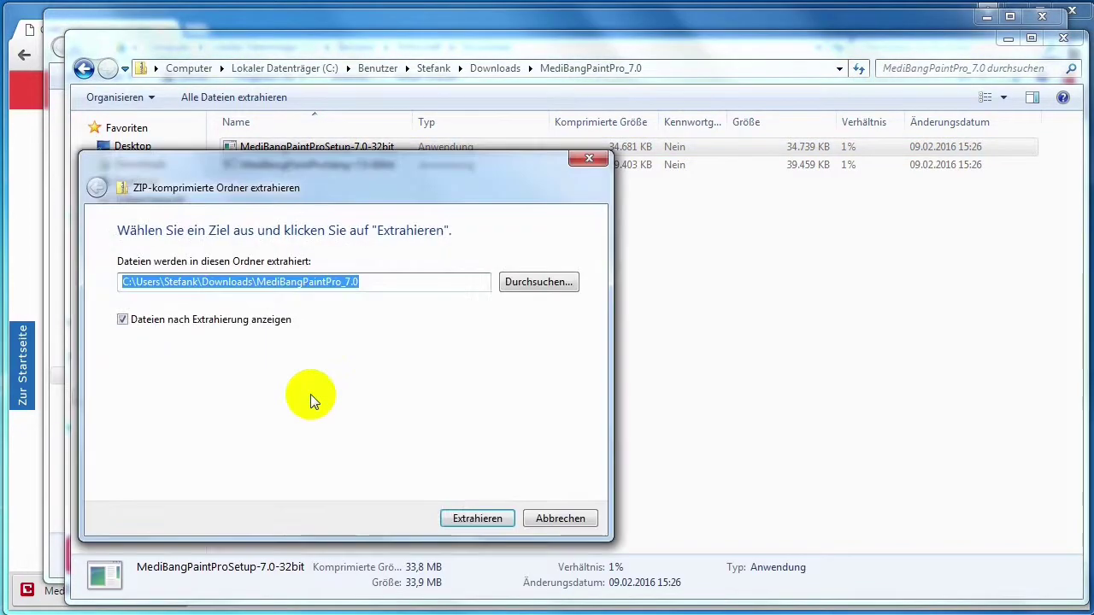
left_click(476, 519)
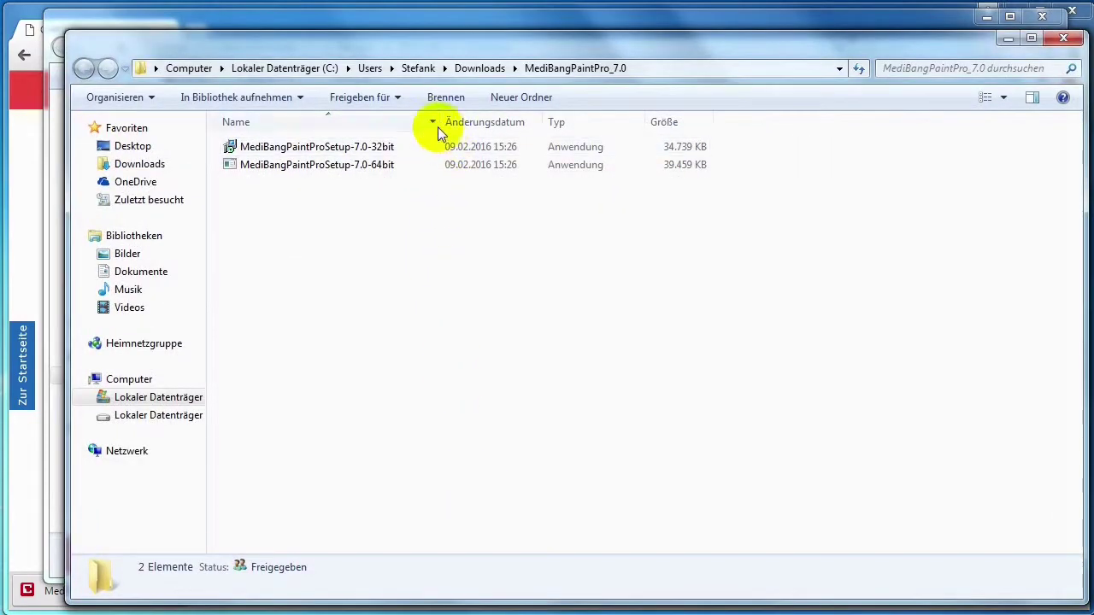
Start MediBangPaintProSetup-7.0-32bit with Deutsch as the setup language and move the setup wizard clear of the file list.
double_click(331, 149)
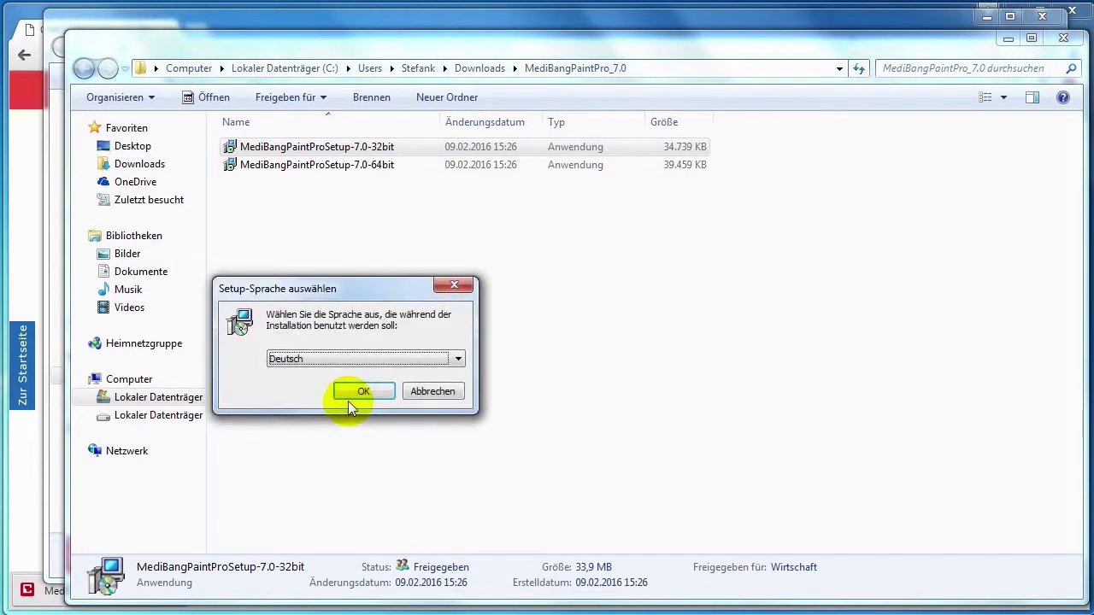
left_click_drag(370, 289, 584, 244)
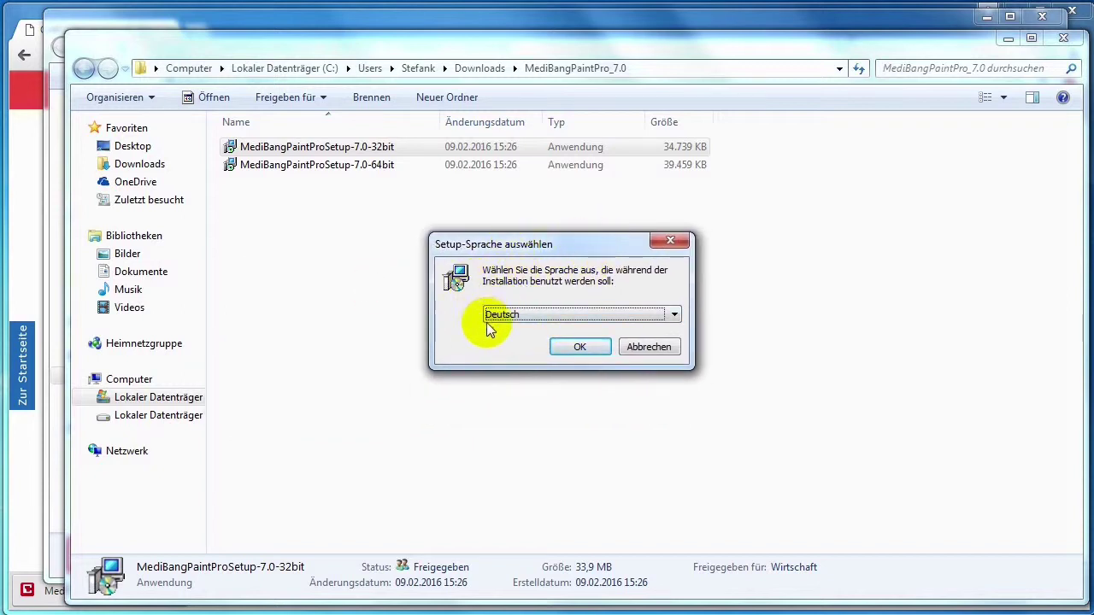
left_click(581, 345)
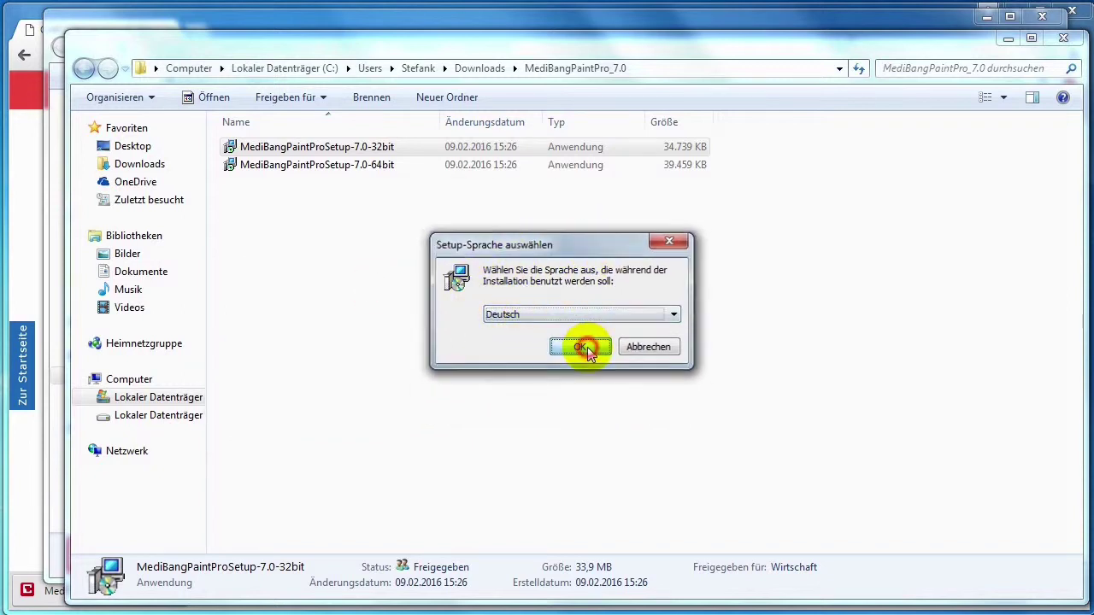
left_click_drag(426, 194, 652, 193)
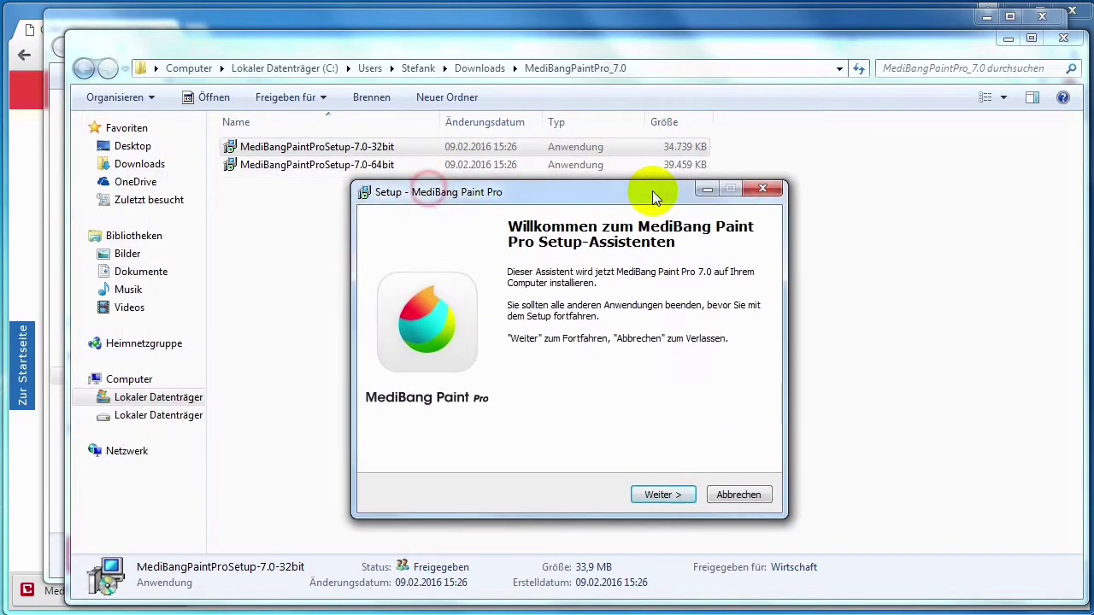
Install MediBang Paint Pro with the default target folder, start menu folder and desktop icon, and finish the setup.
left_click(664, 495)
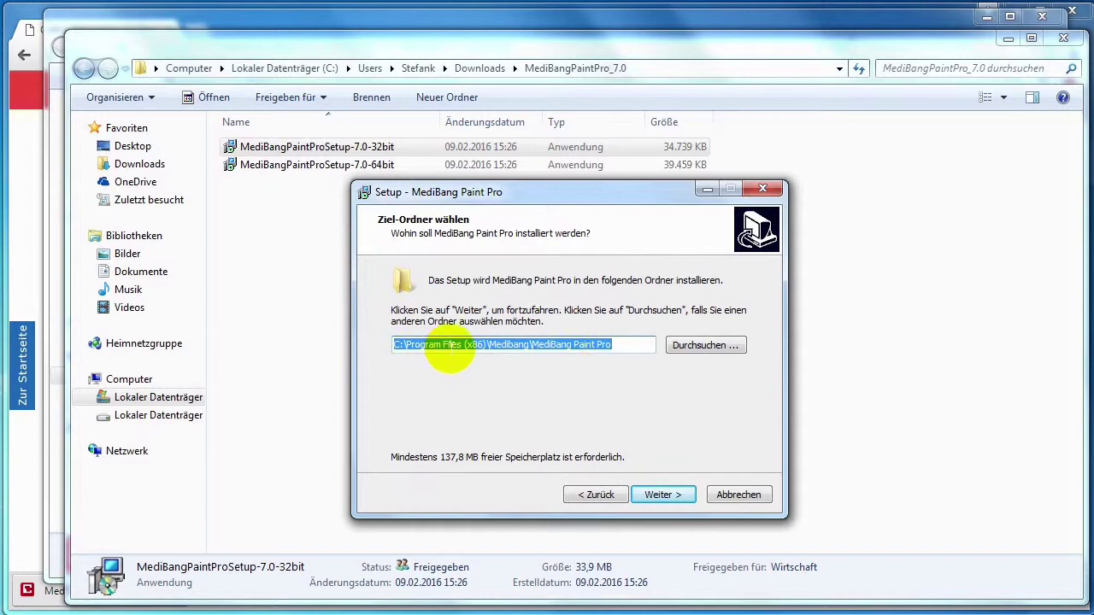
left_click(670, 500)
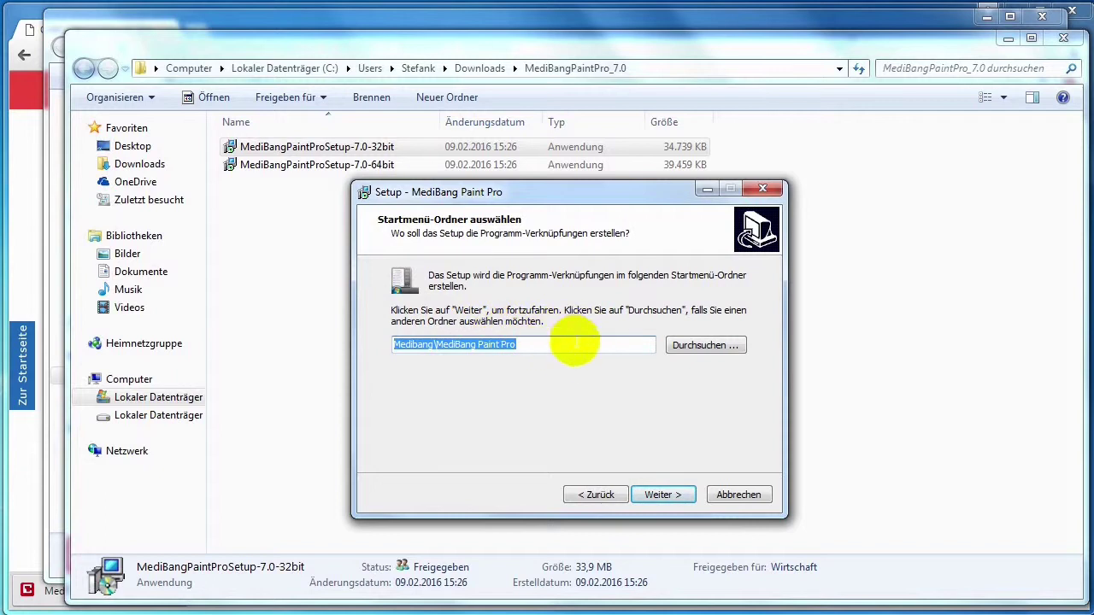
left_click(663, 495)
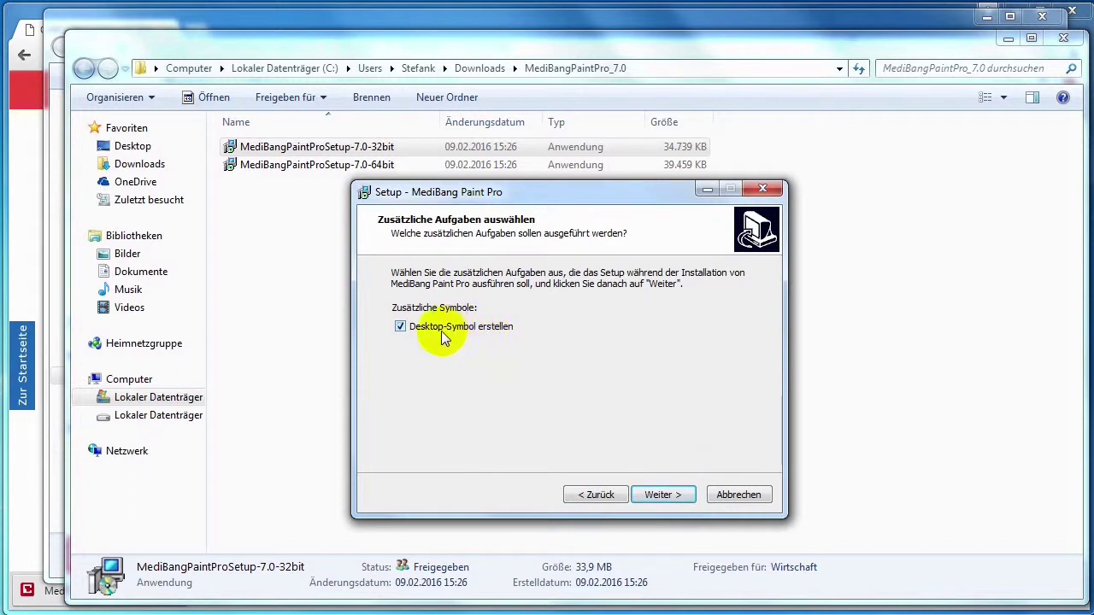
left_click(660, 496)
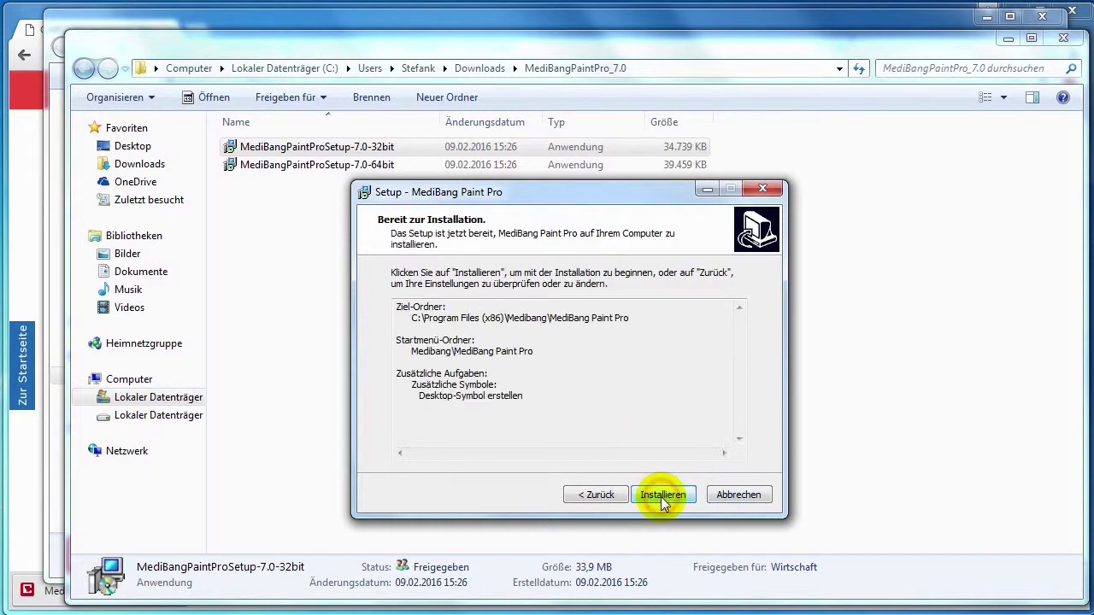
left_click(662, 495)
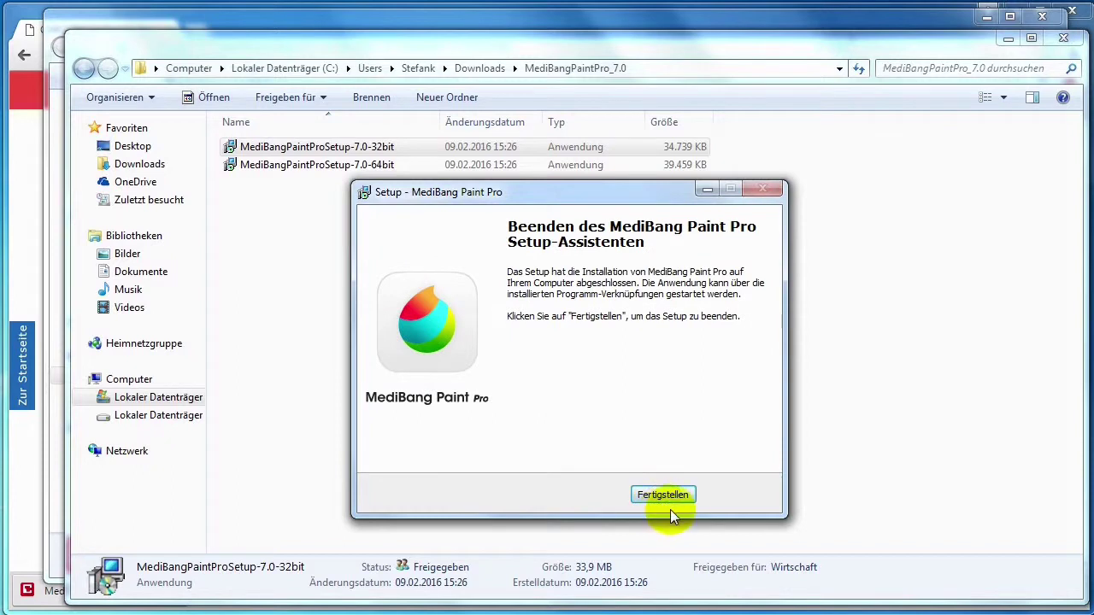
left_click(665, 496)
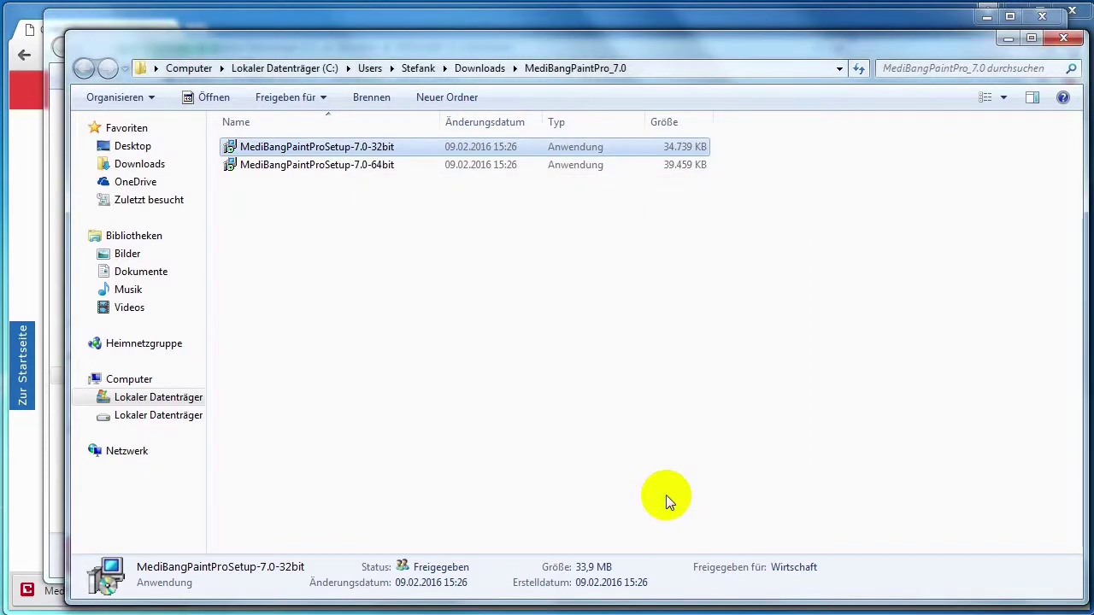
Minimize the open folder windows and the browser to reveal the desktop.
left_click(1007, 39)
left_click(1002, 39)
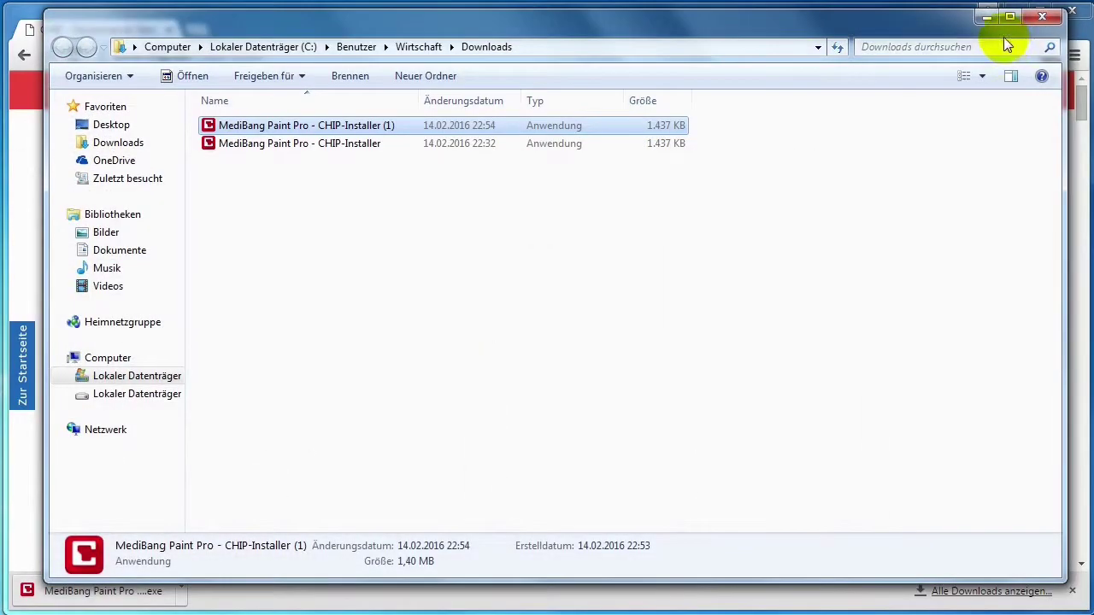
left_click(985, 17)
left_click(1021, 19)
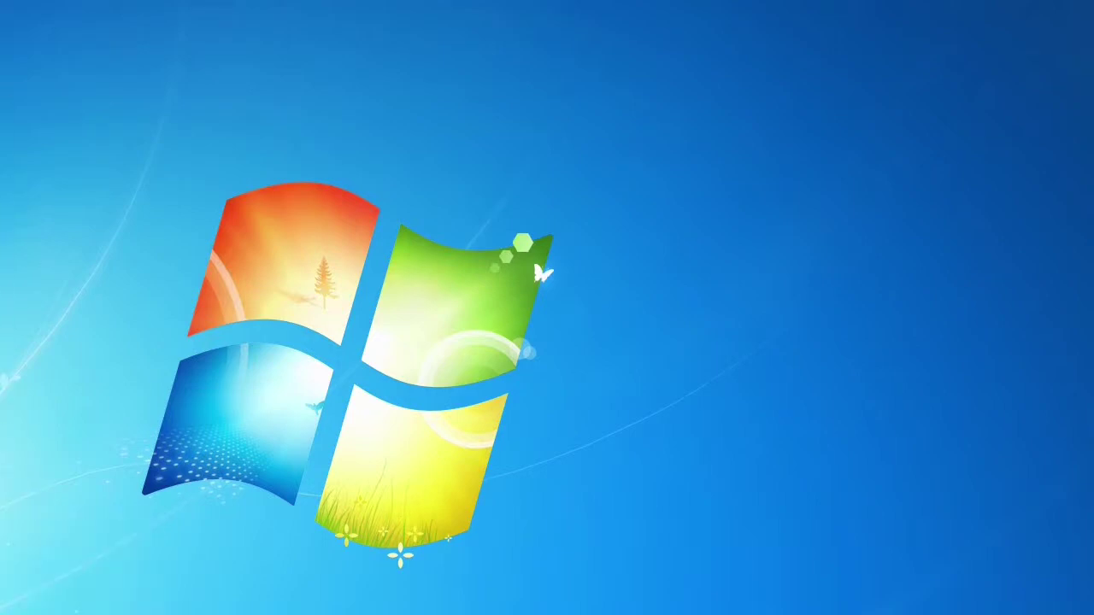
Launch MediBang Paint Pro from its desktop shortcut and dismiss the startup dialog.
left_click_drag(363, 190, 402, 199)
left_click(404, 190)
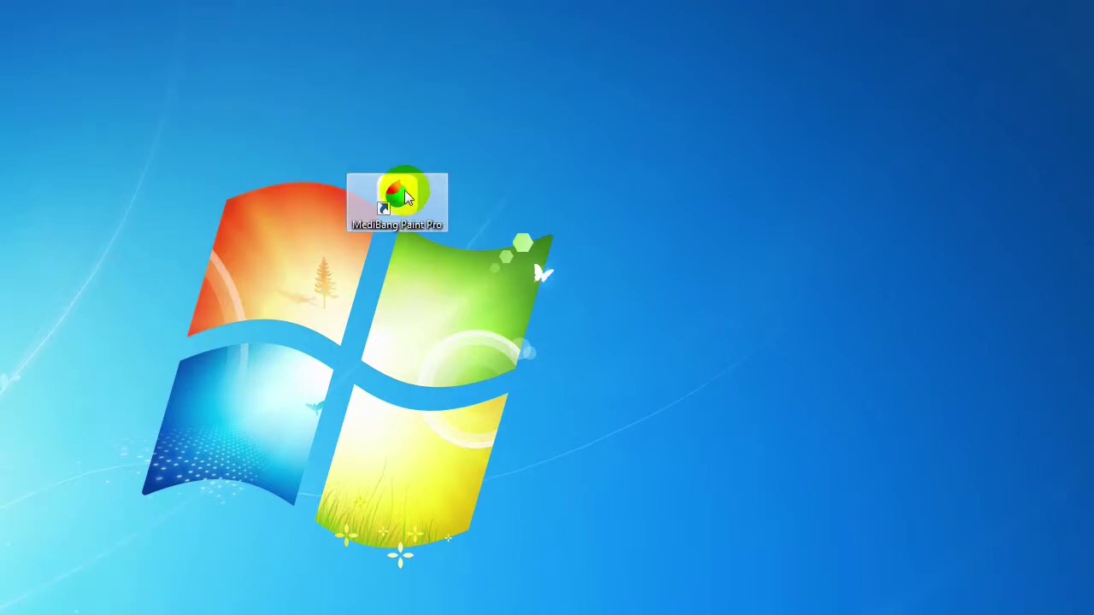
double_click(404, 190)
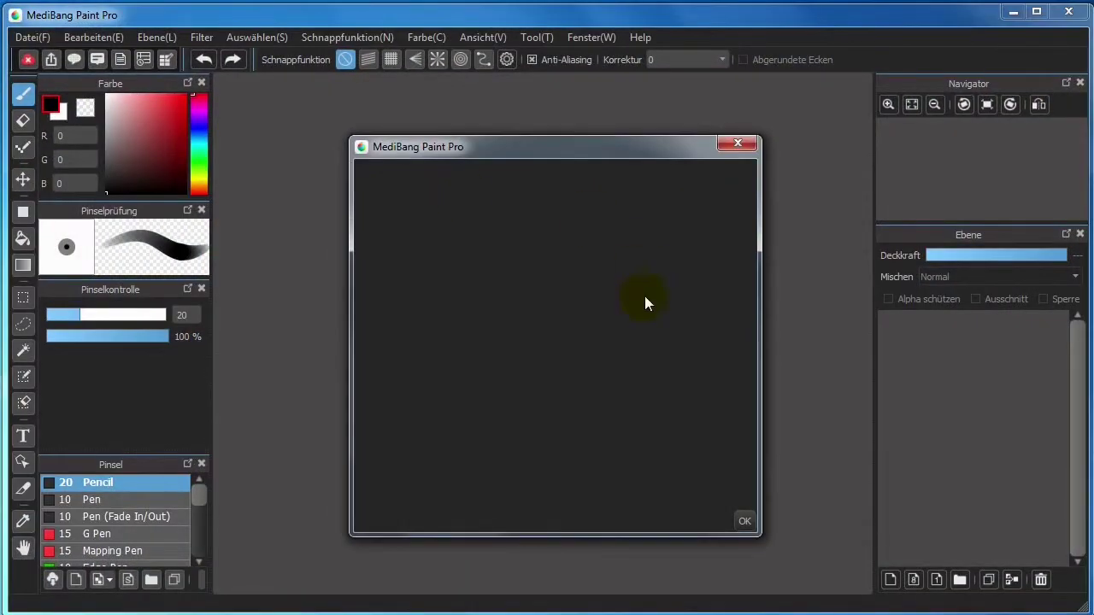
left_click(755, 527)
left_click(935, 77)
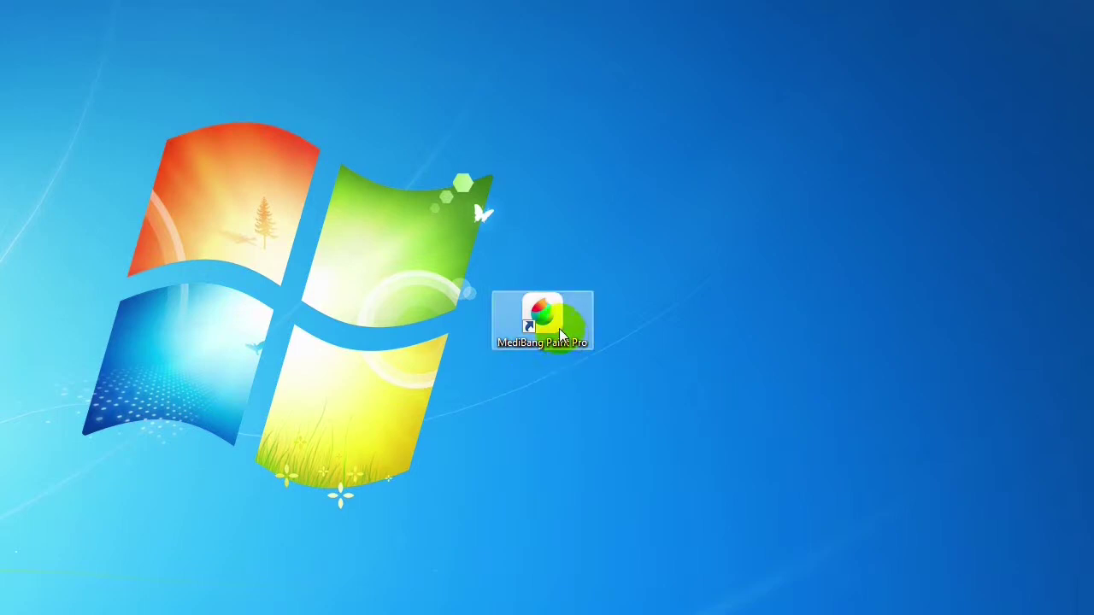
Move the MediBang Paint Pro shortcut higher on the desktop and launch the program from it.
mouse_move(553, 319)
left_mouse_down()
mouse_move(563, 200)
mouse_move(568, 268)
mouse_move(571, 151)
left_mouse_up()
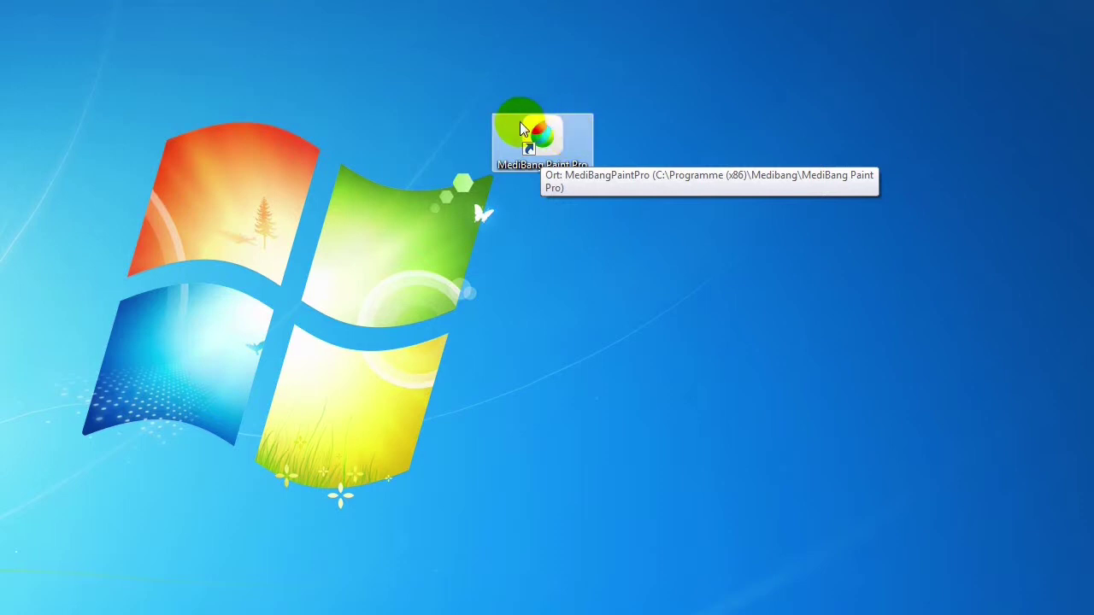
double_click(536, 169)
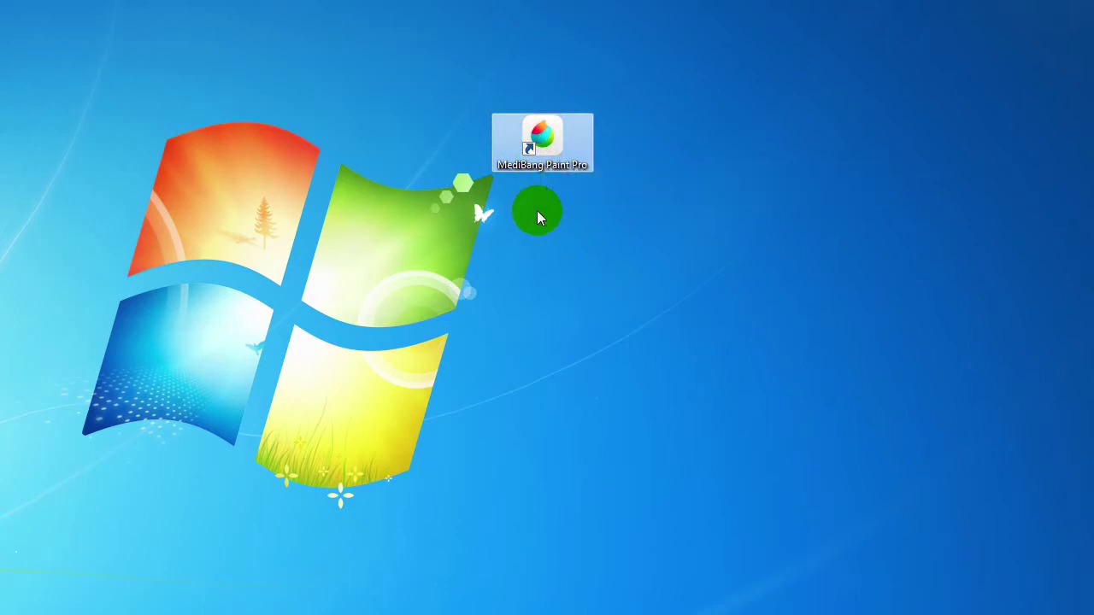